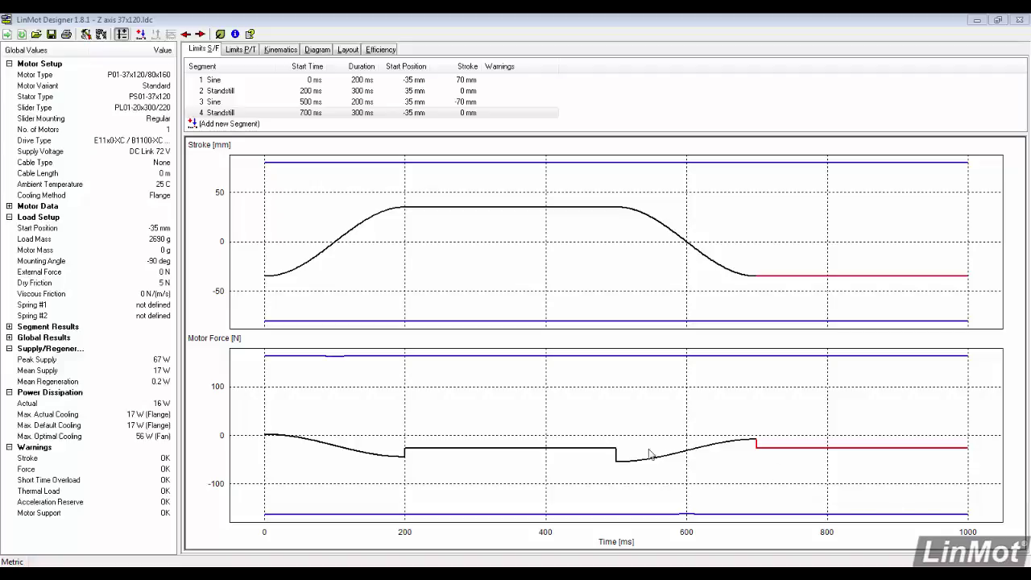
Check the power dissipation and thermal load plots, then go back to the stroke and force plots
click(164, 405)
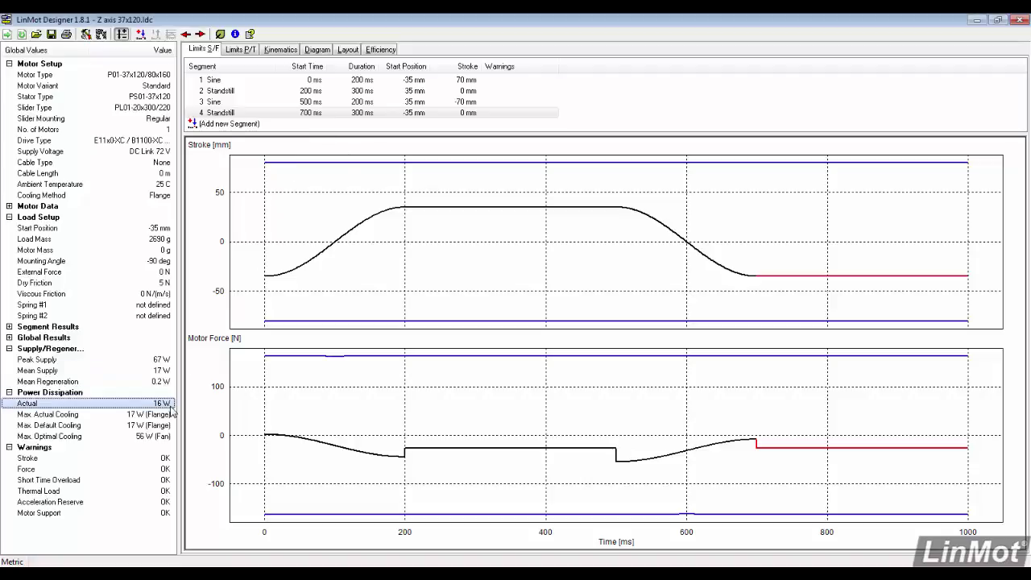
click(249, 51)
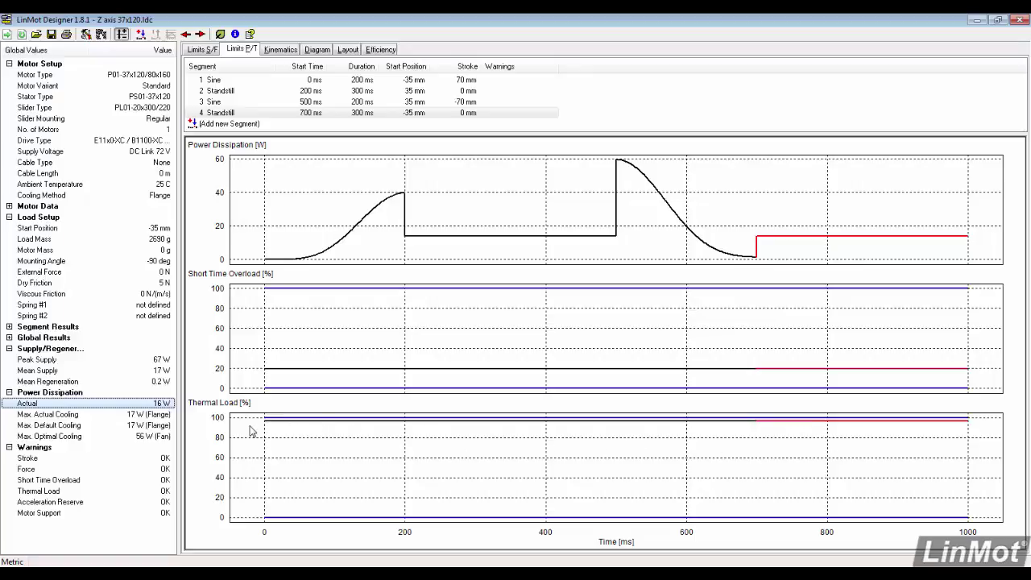
click(205, 50)
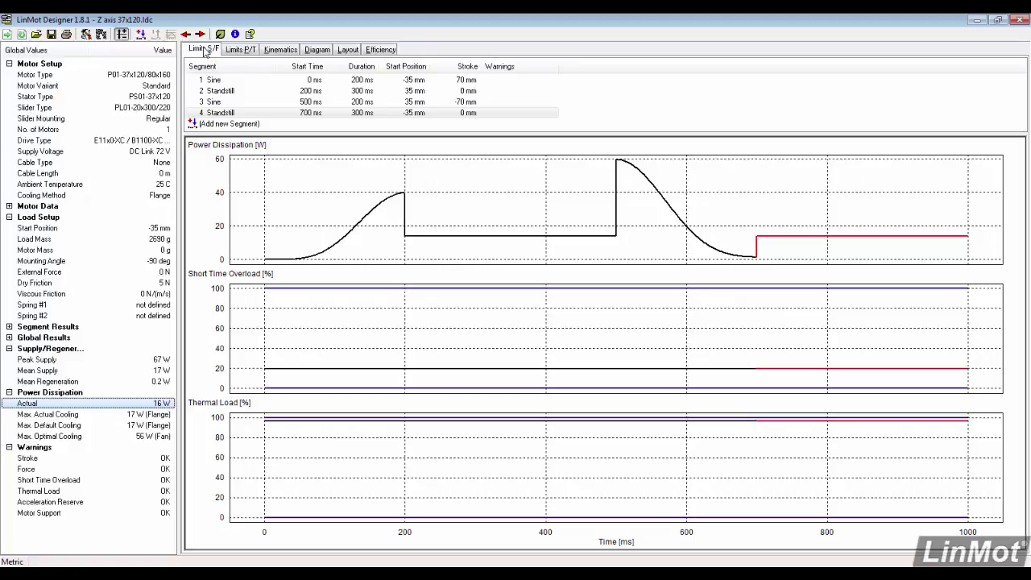
Show segment 2 Standstill results (-26.4 N peak force) and consult the MagSpring datasheet's ordering table
click(242, 91)
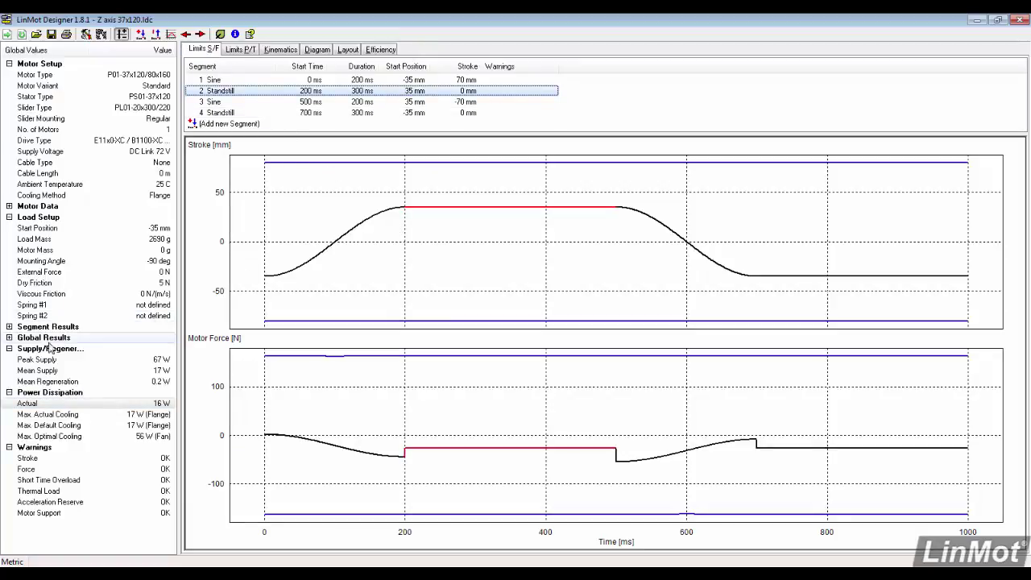
click(8, 327)
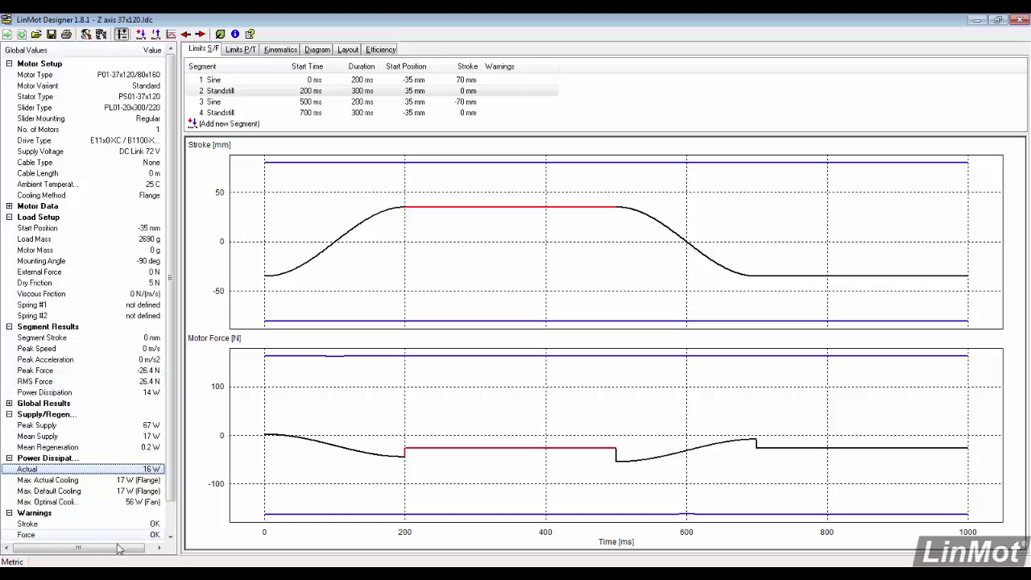
click(68, 566)
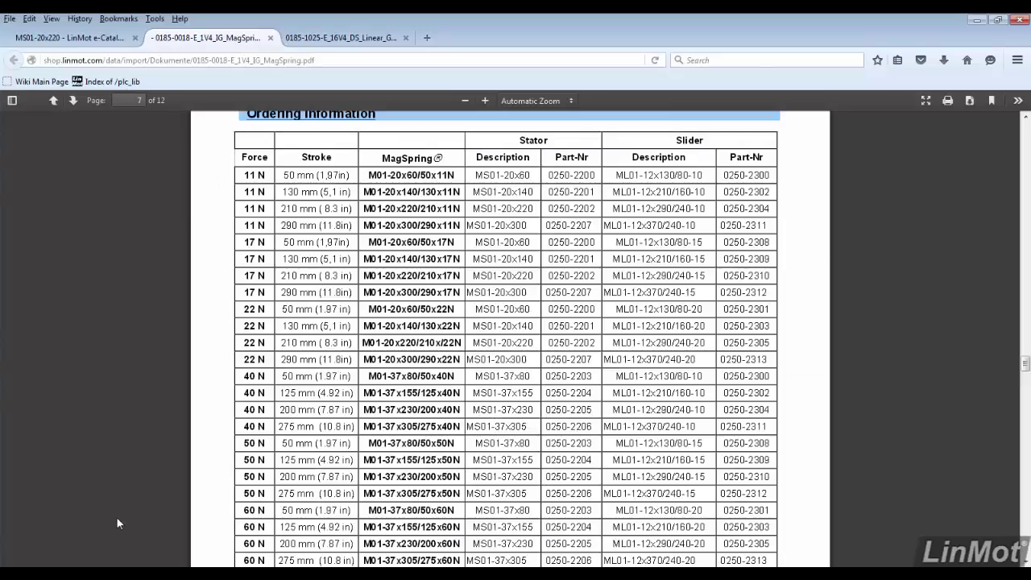
click(977, 19)
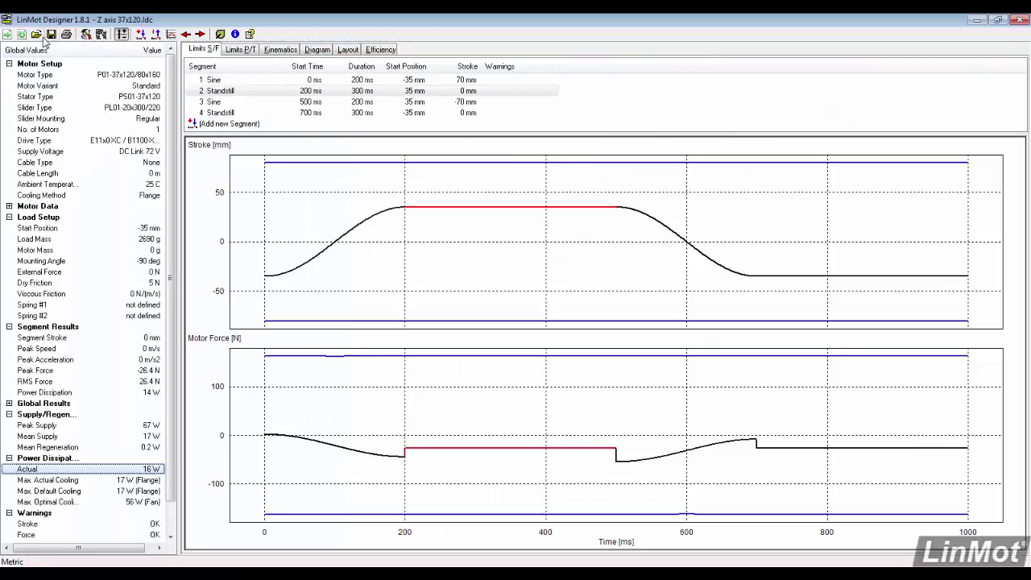
Set the load's external force to -40 N in Global Settings
click(85, 35)
click(337, 95)
click(451, 171)
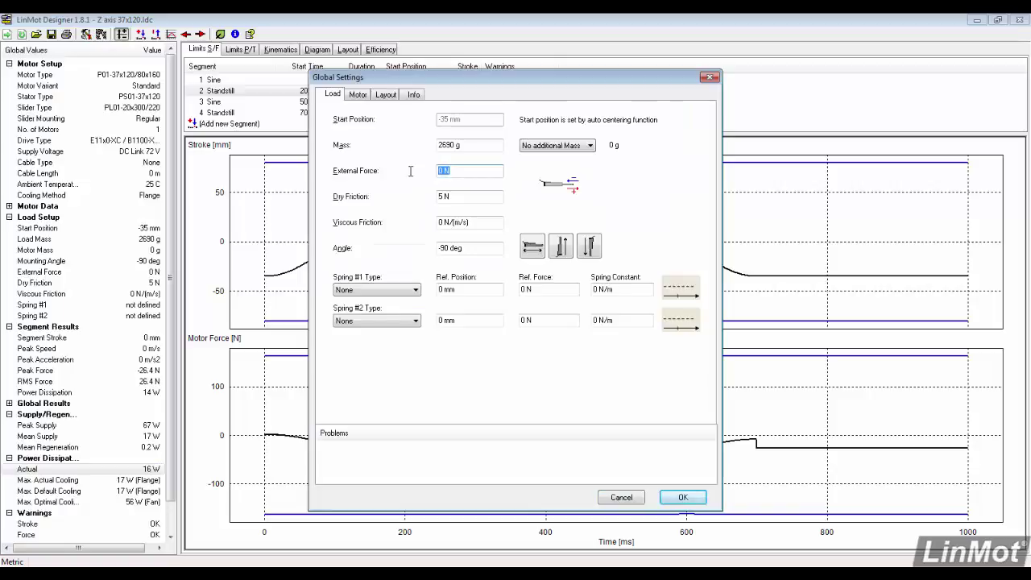
text(-40)
key(Return)
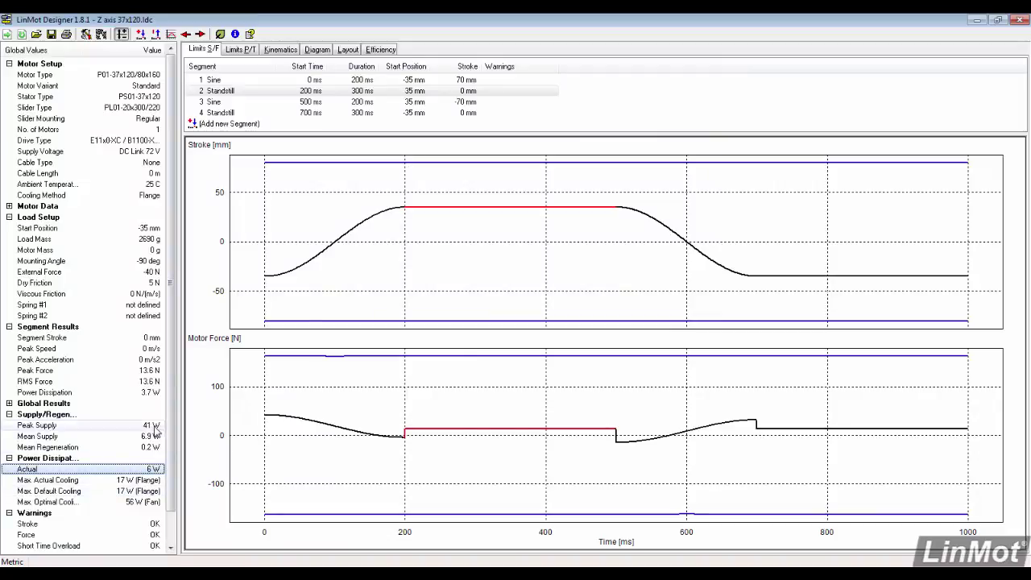
click(86, 34)
click(415, 94)
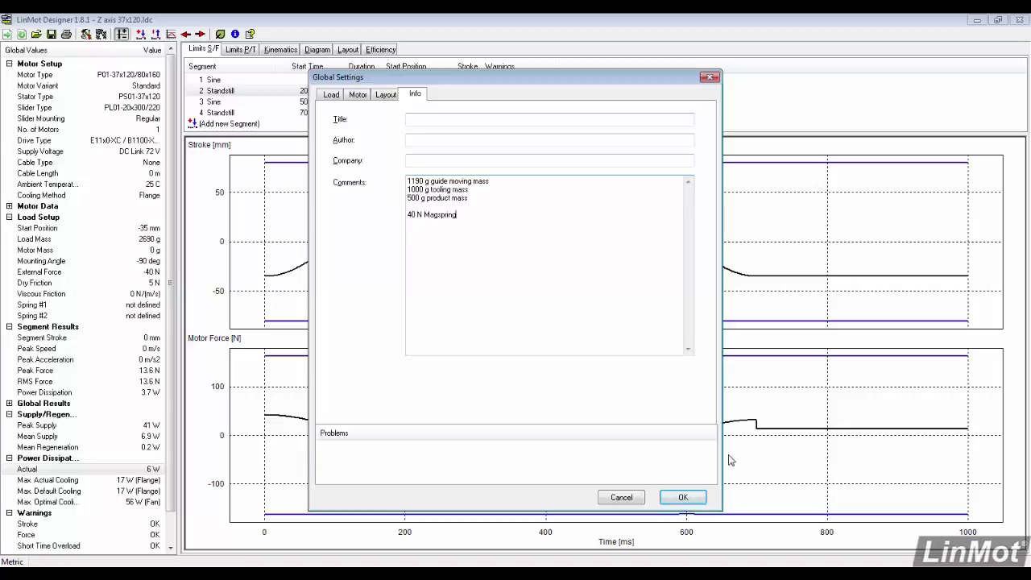
click(689, 497)
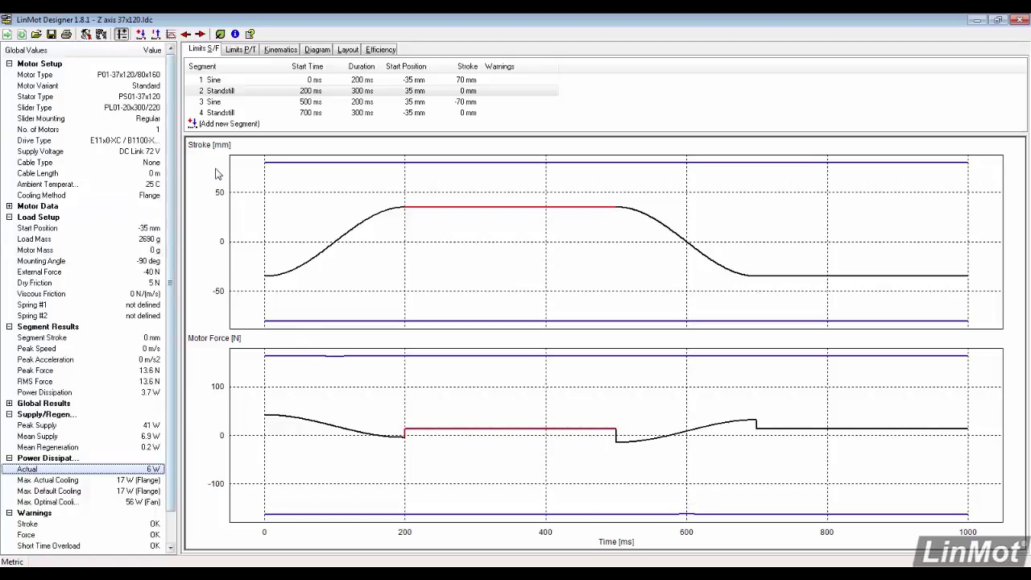
click(87, 35)
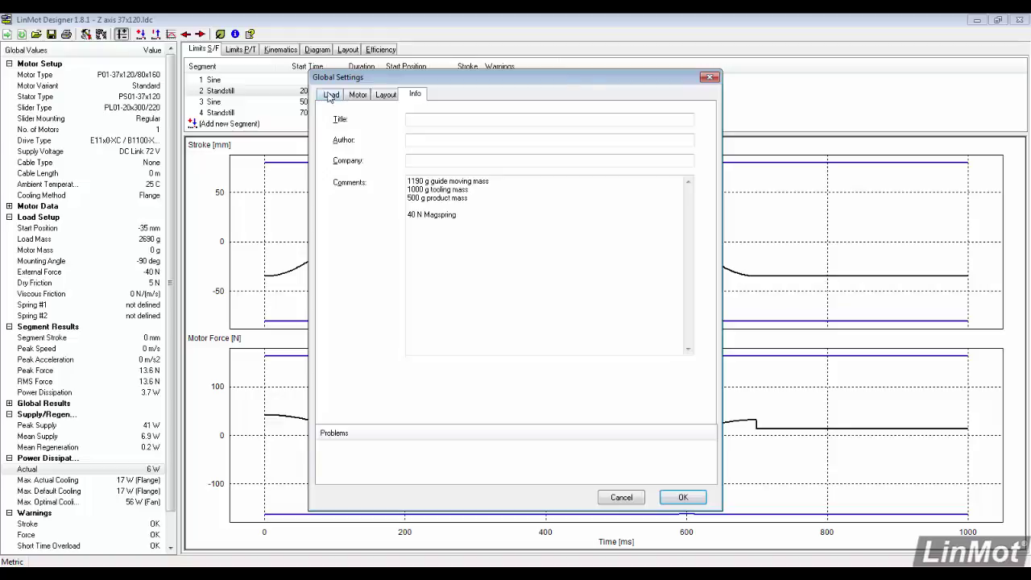
click(356, 95)
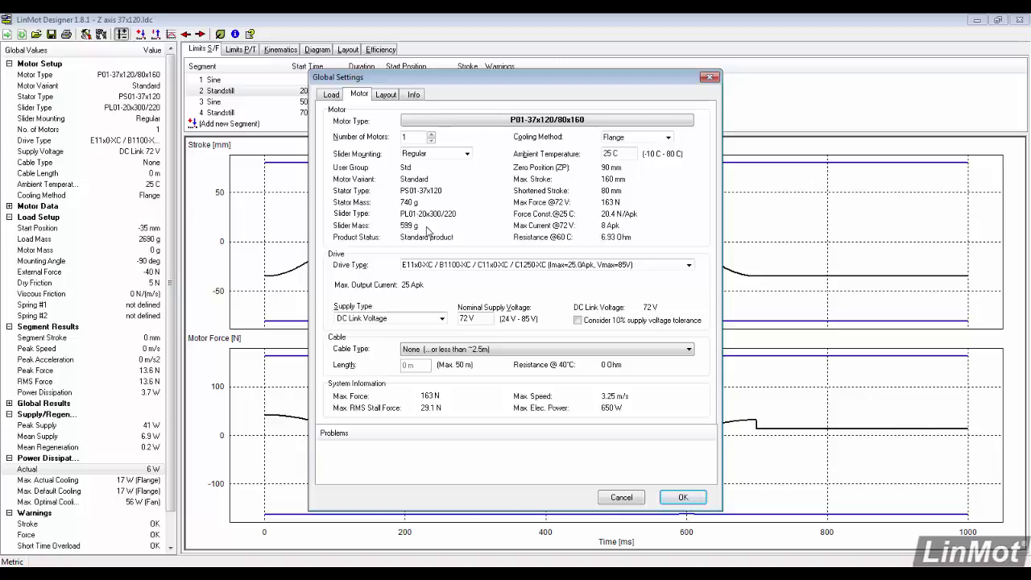
click(684, 497)
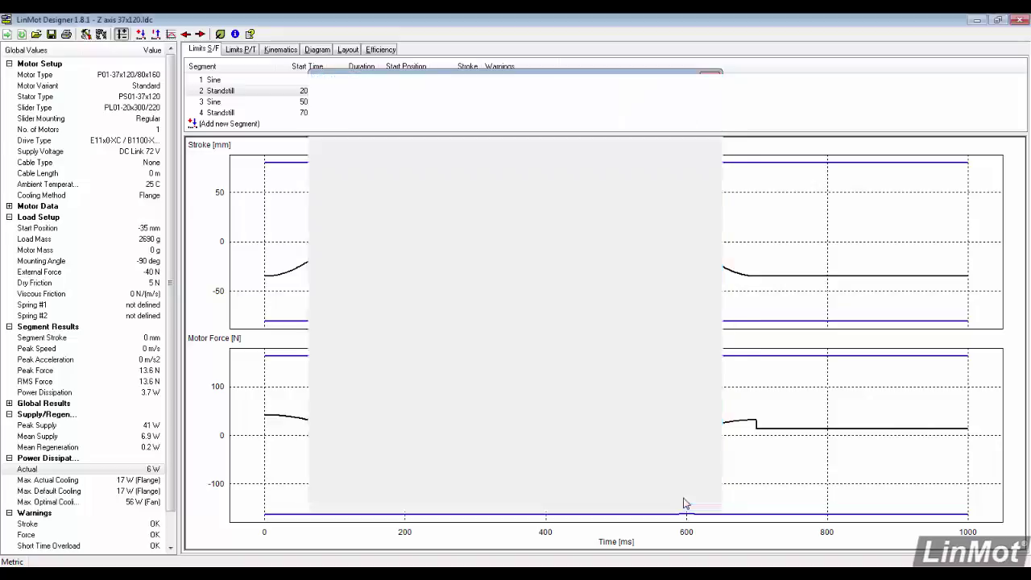
Save the design as 'Z axis 37x120 magspring.ldc'
click(51, 34)
click(699, 300)
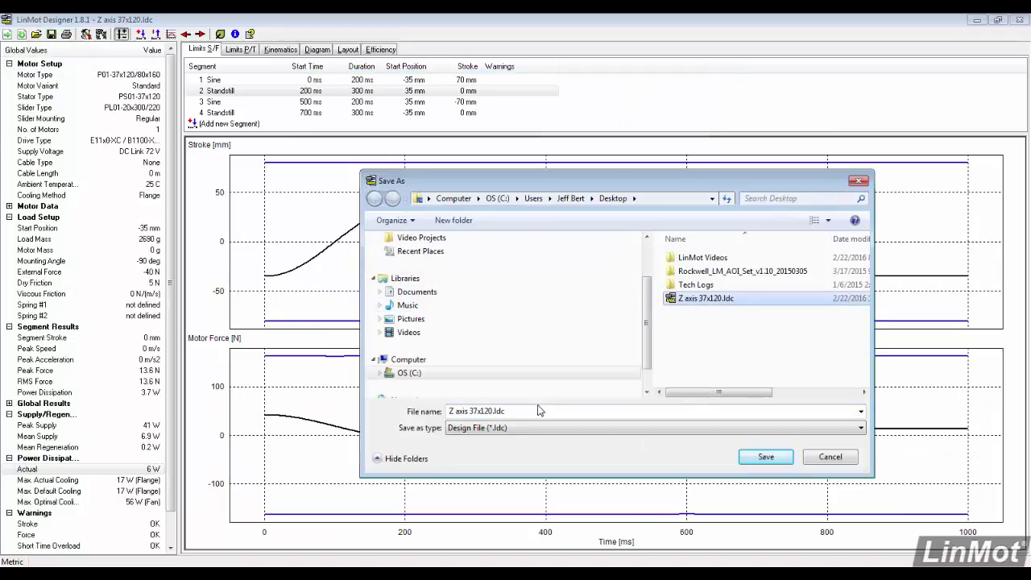
click(493, 411)
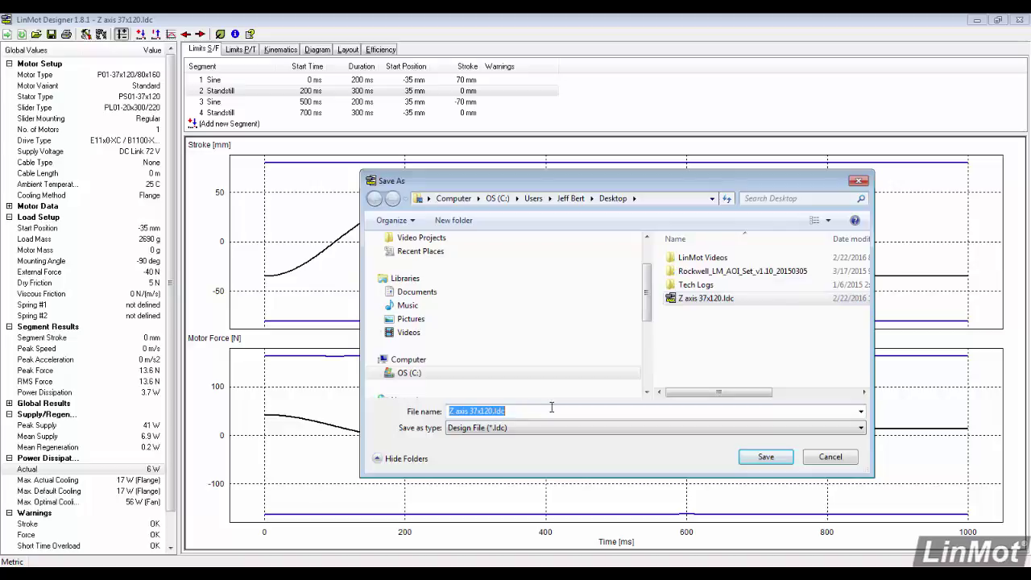
click(493, 411)
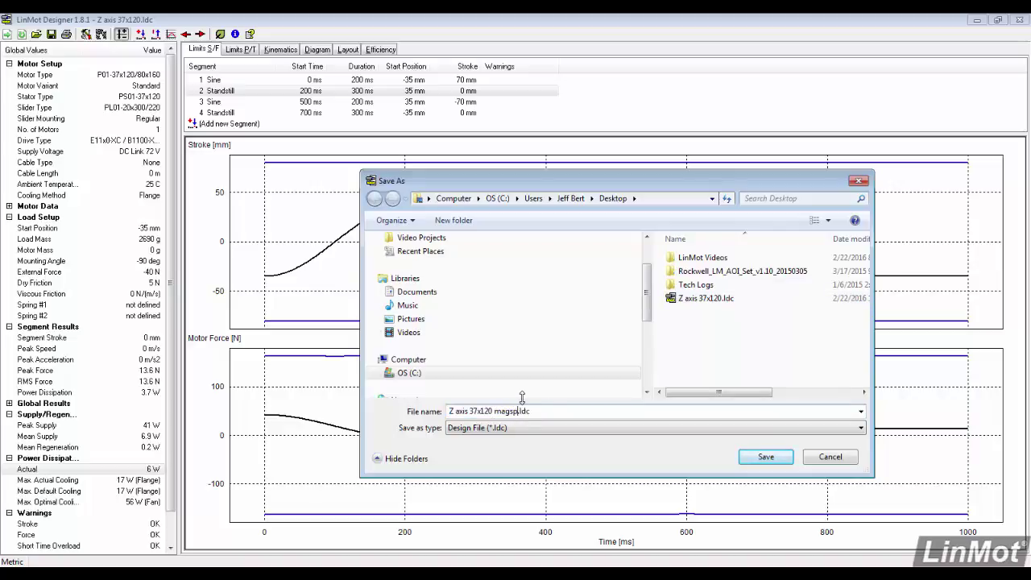
key(Return)
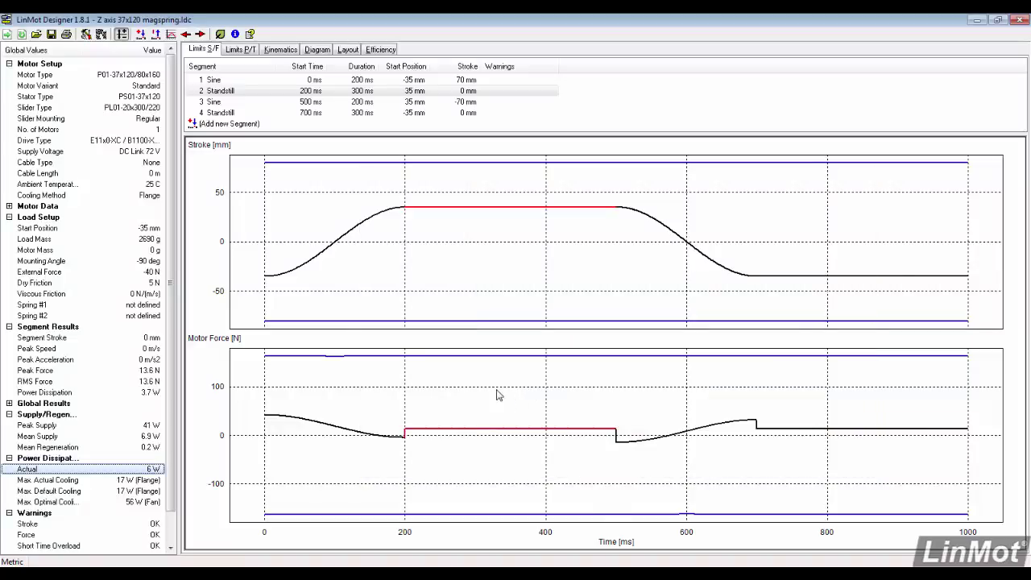
Browse the Linear Guides datasheet to the LM01-23x160 module data and ordering information
key(alt+Tab)
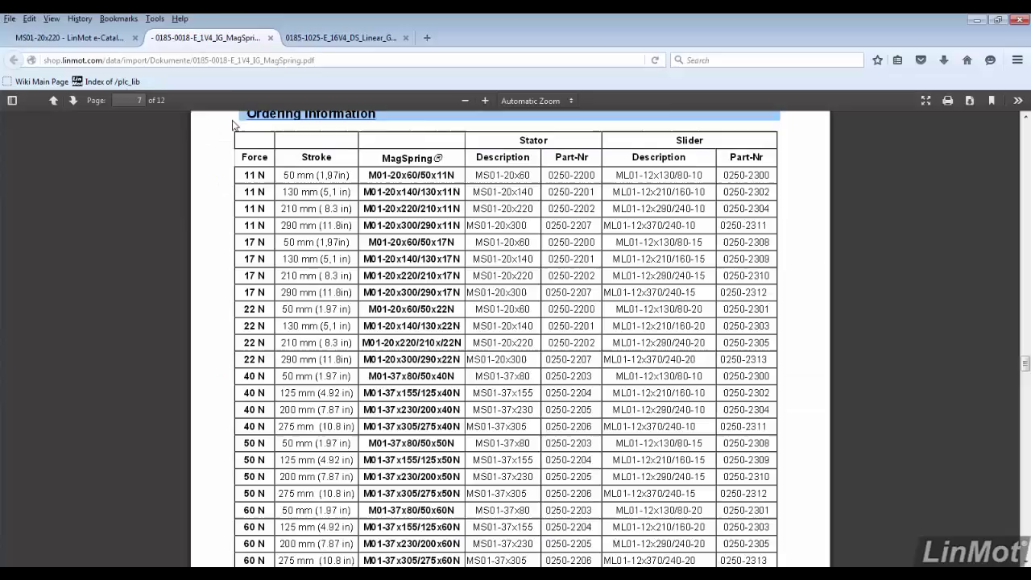
click(339, 38)
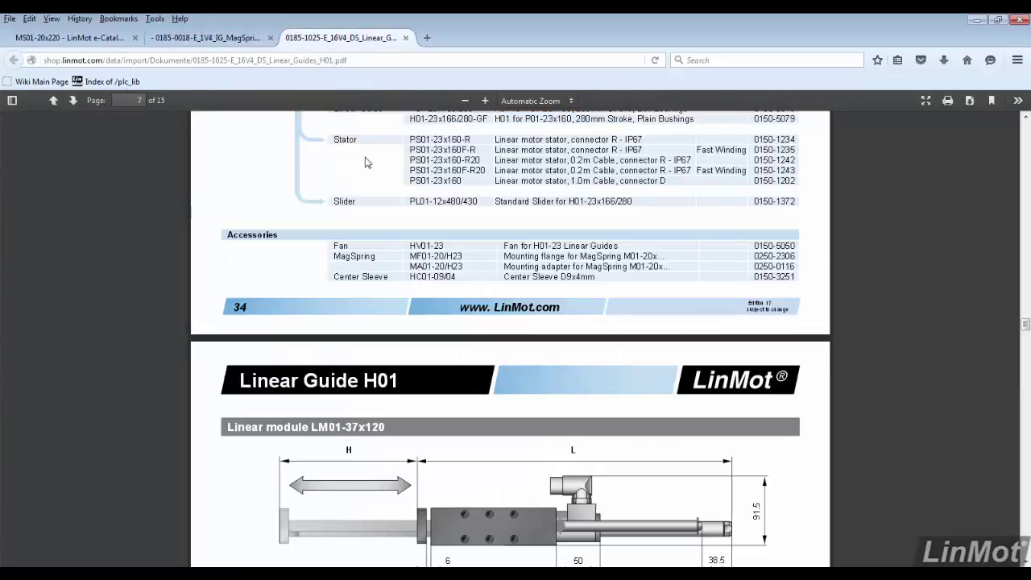
scroll(376, 224, up, 1)
scroll(376, 224, up, 20)
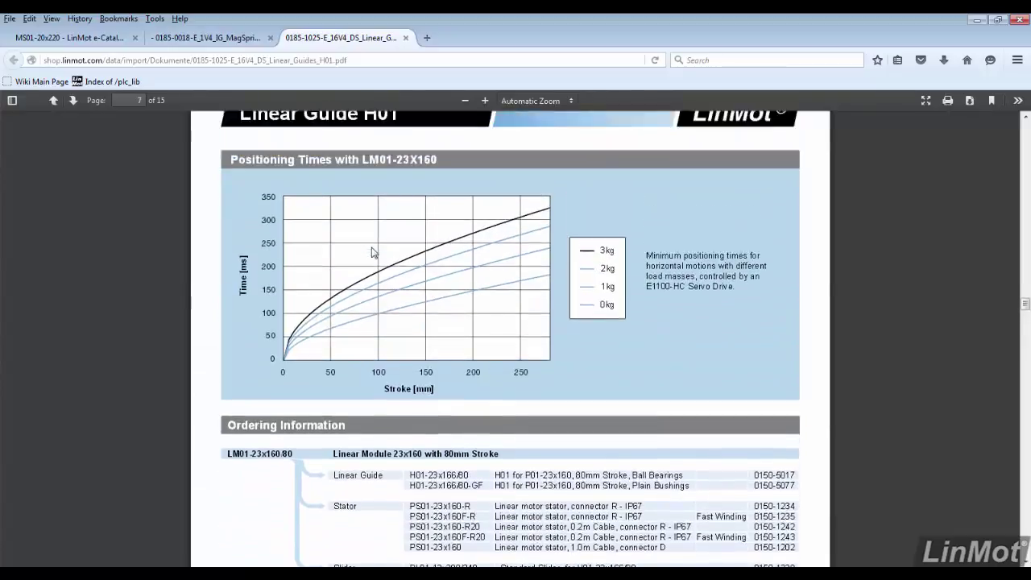
scroll(373, 252, up, 5)
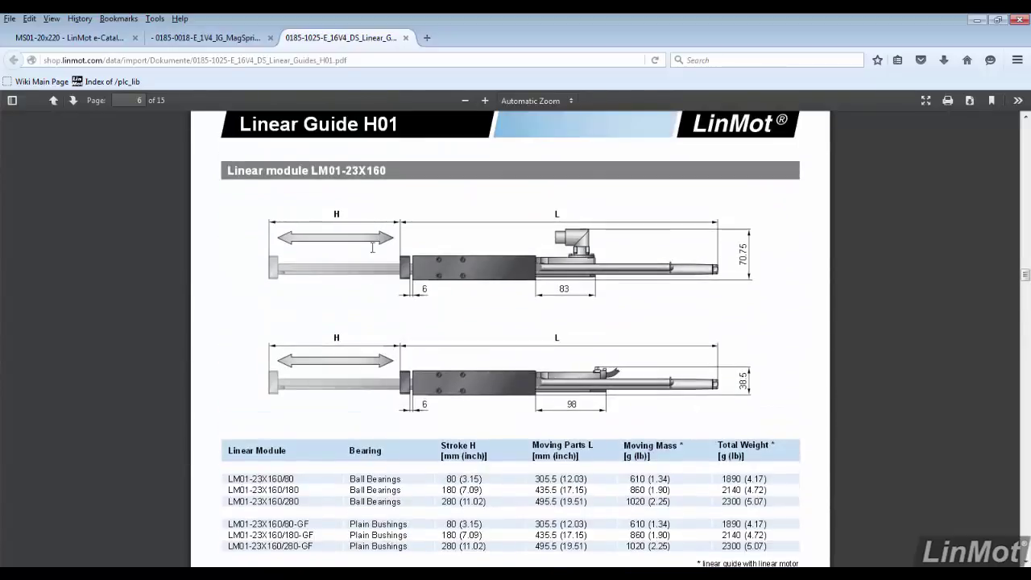
scroll(373, 252, down, 1)
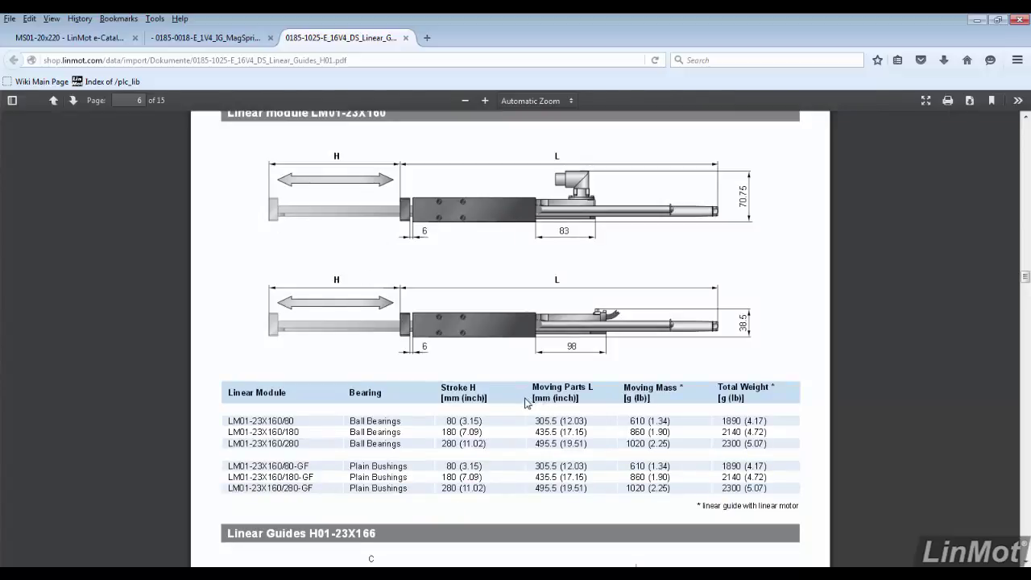
scroll(524, 403, down, 10)
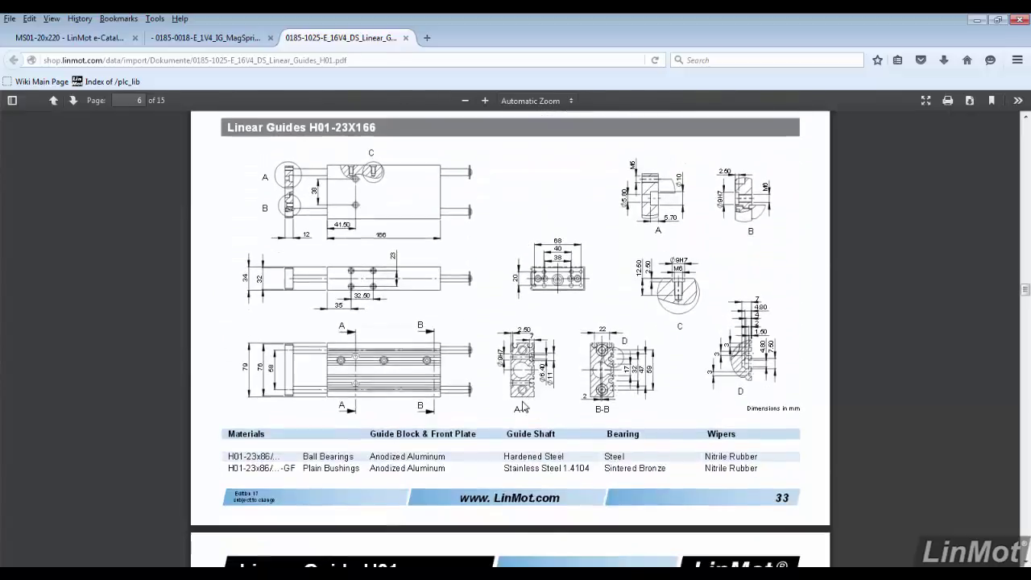
scroll(522, 409, down, 6)
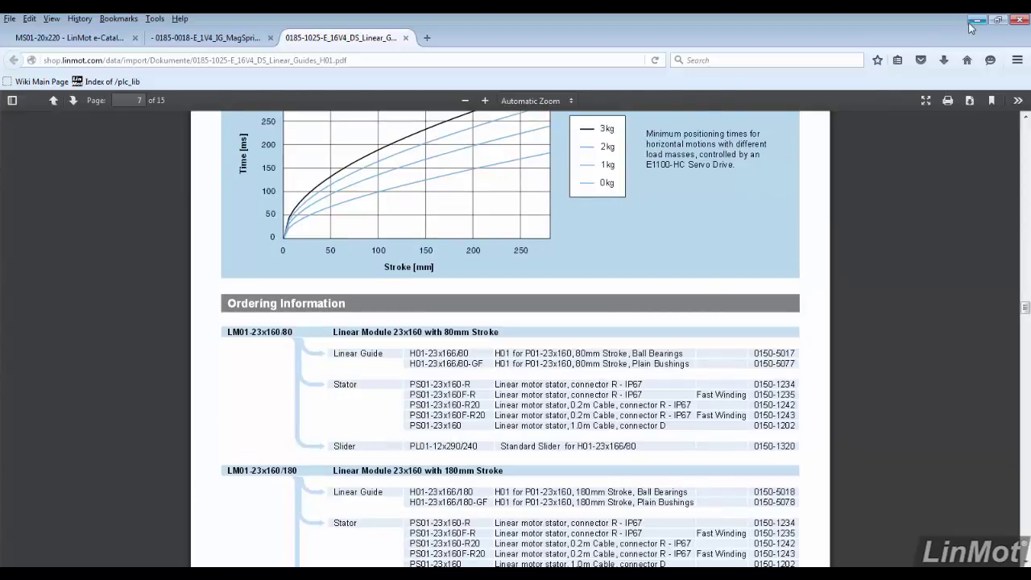
Choose the P01-23x160/70x210 motor, giving 210 mm max stroke and 69 N max force
click(974, 22)
click(86, 35)
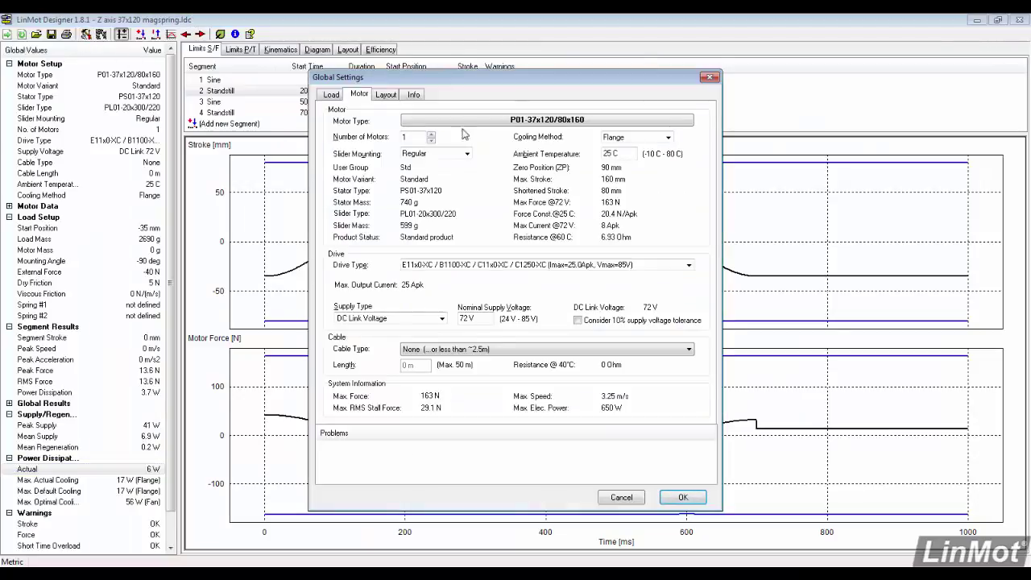
click(510, 126)
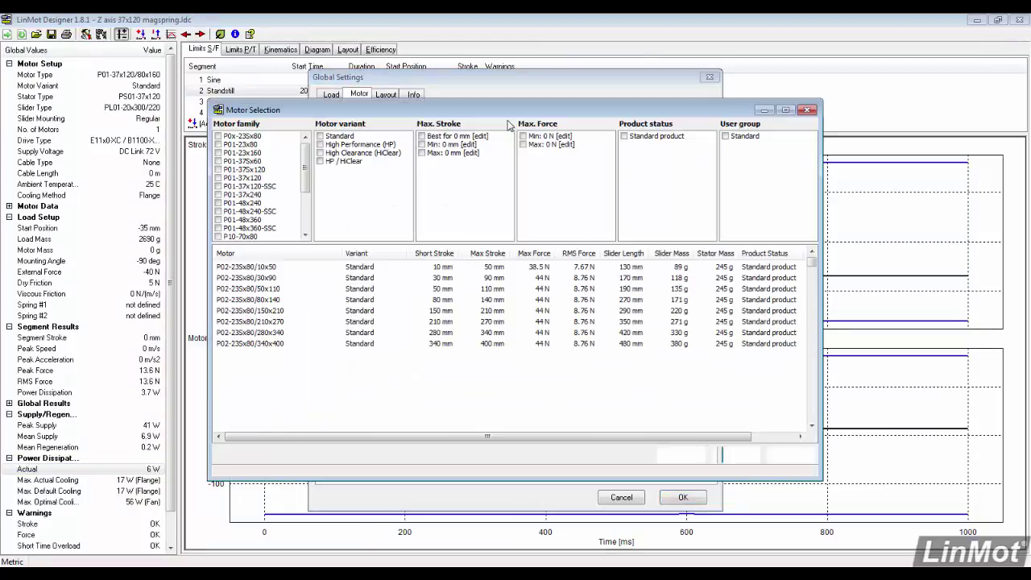
click(218, 153)
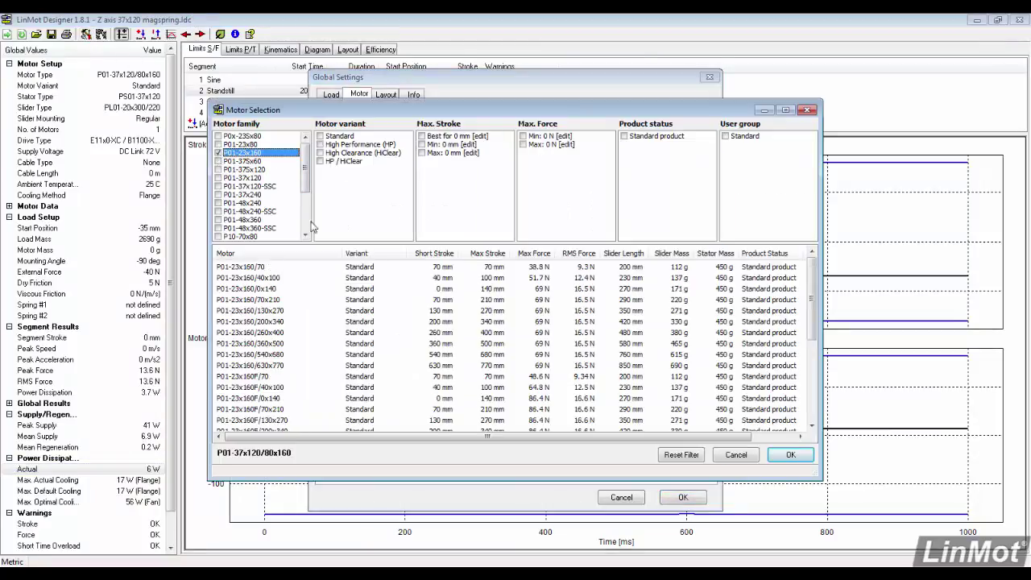
double_click(387, 300)
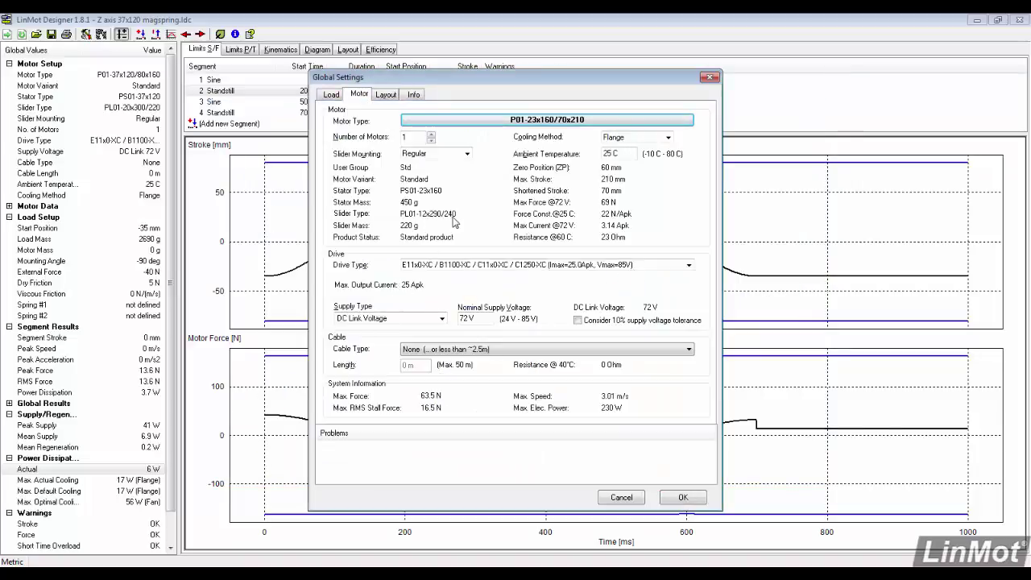
Set the external force to 0 and the load mass to 2080 g
click(331, 95)
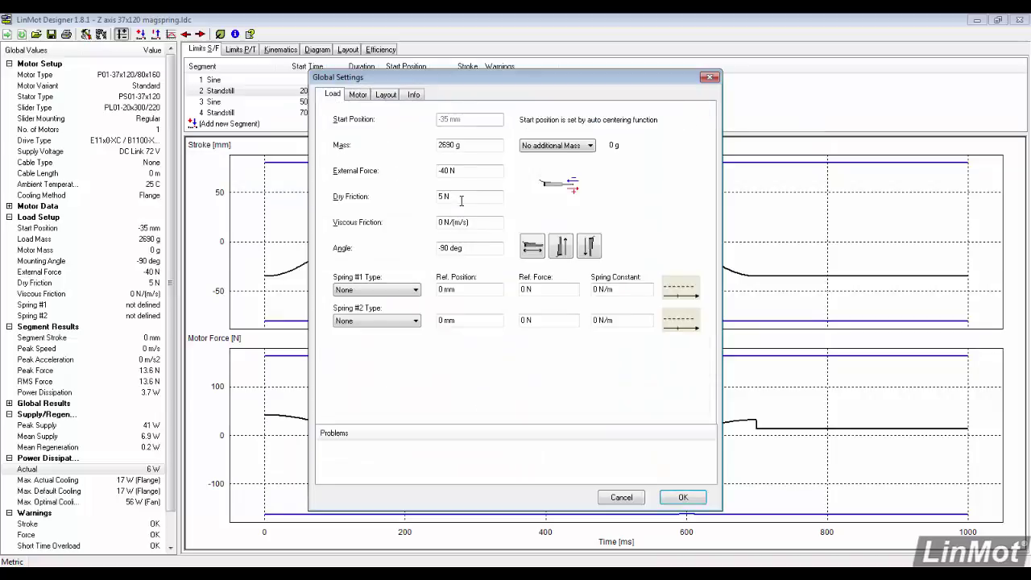
drag(465, 172, 423, 170)
text(0)
click(454, 145)
key(BackSpace)
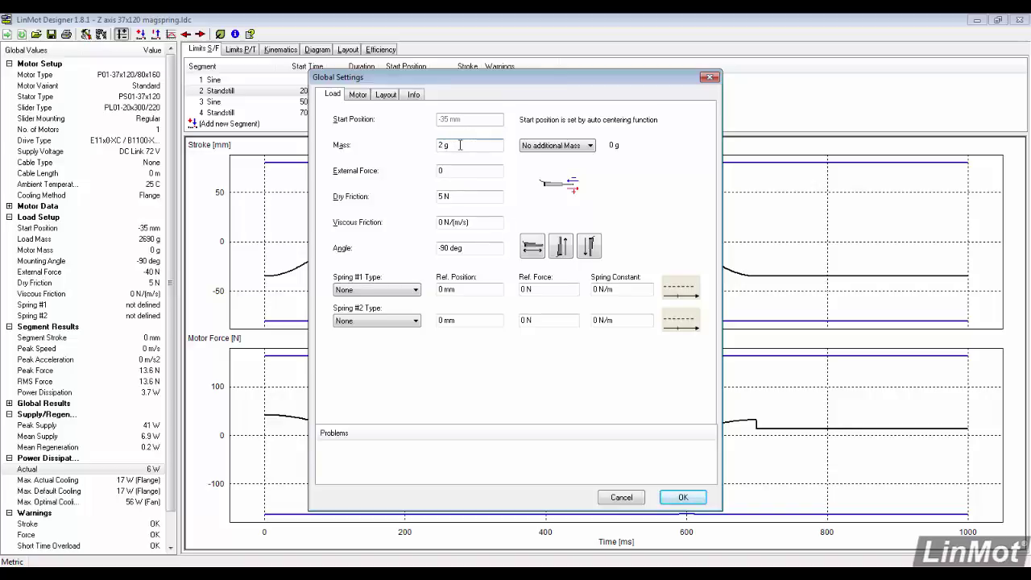
Change the first design comment's guide moving mass to 610 g
click(414, 94)
click(423, 180)
key(BackSpace)
key(BackSpace)
key(BackSpace)
key(BackSpace)
text(610 g guide moving mass)
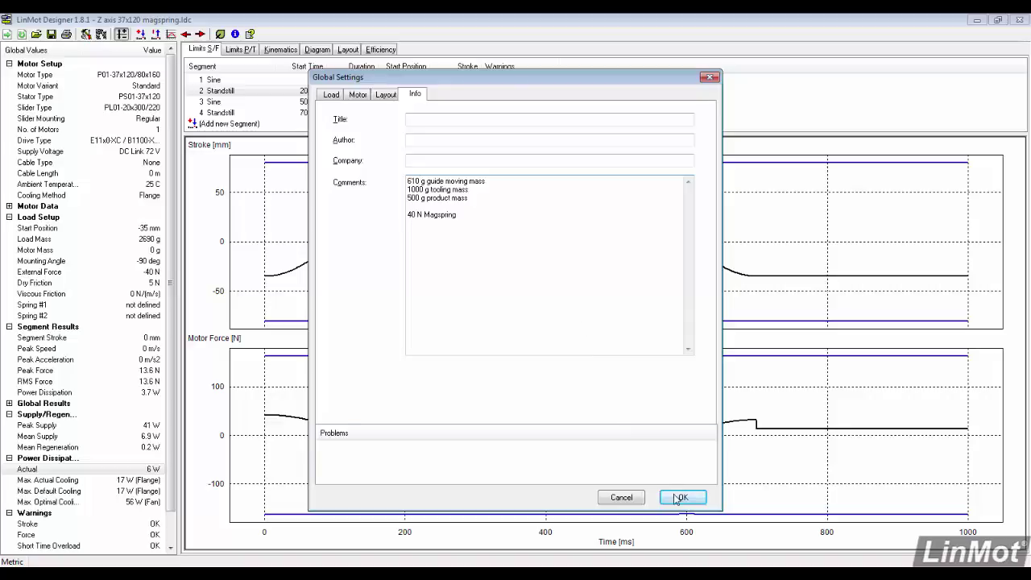
Apply the new motor and load settings, then set the cooling method to Fan (54 W max cooling)
click(679, 497)
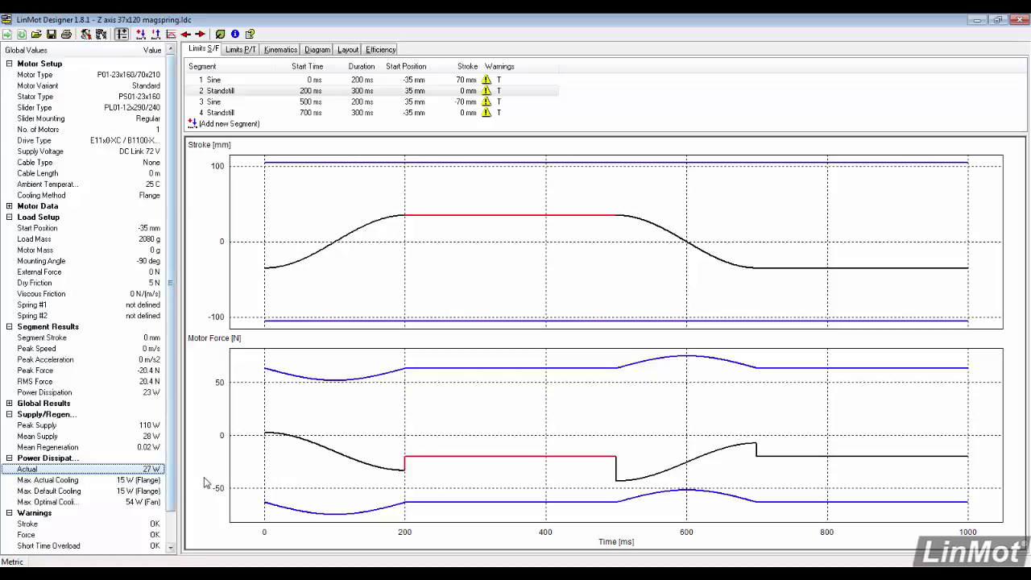
click(86, 35)
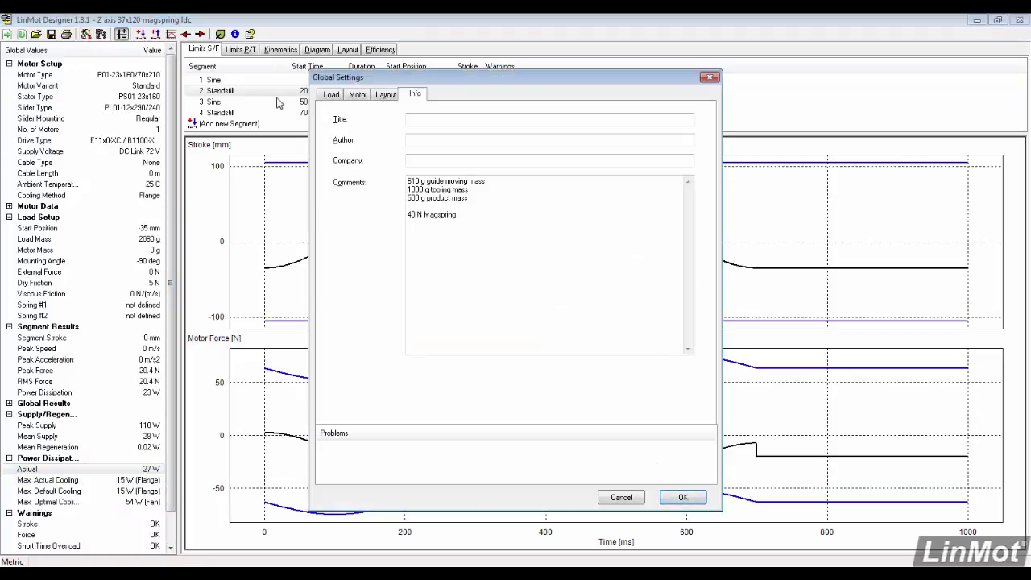
click(360, 95)
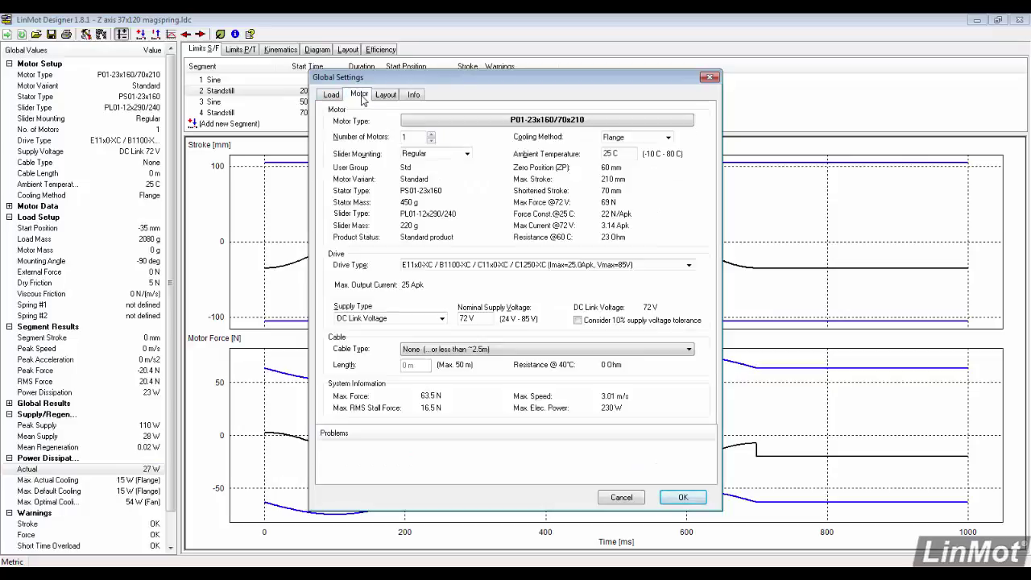
click(655, 137)
click(642, 158)
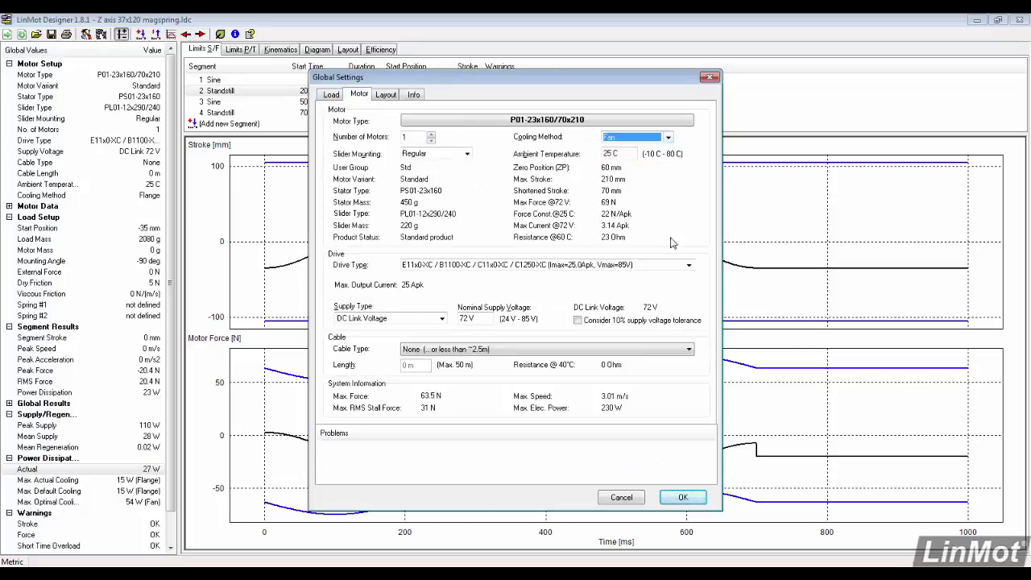
click(684, 499)
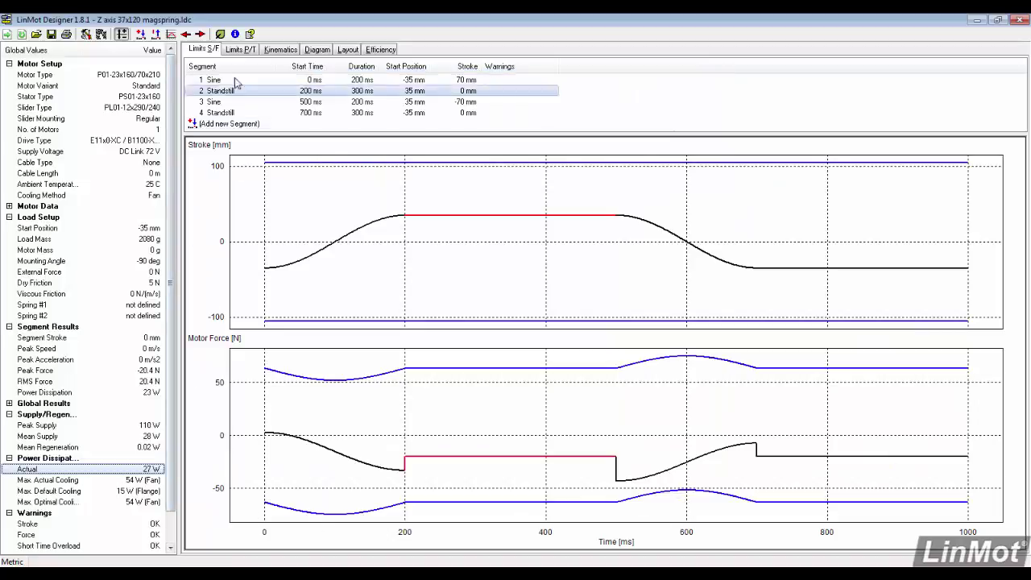
View the power and thermal limit charts, then switch the cooling method back to Flange
click(240, 50)
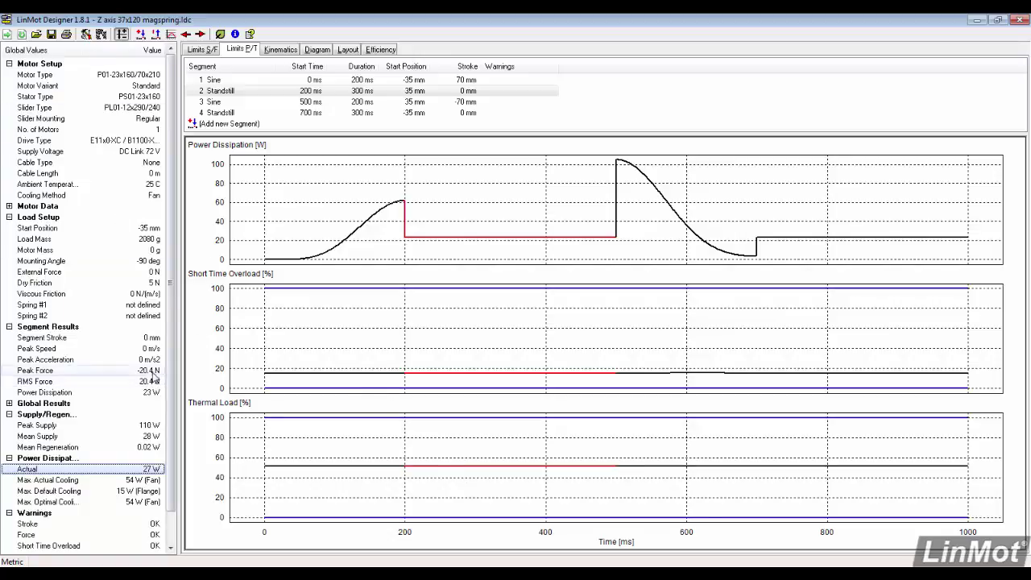
click(86, 34)
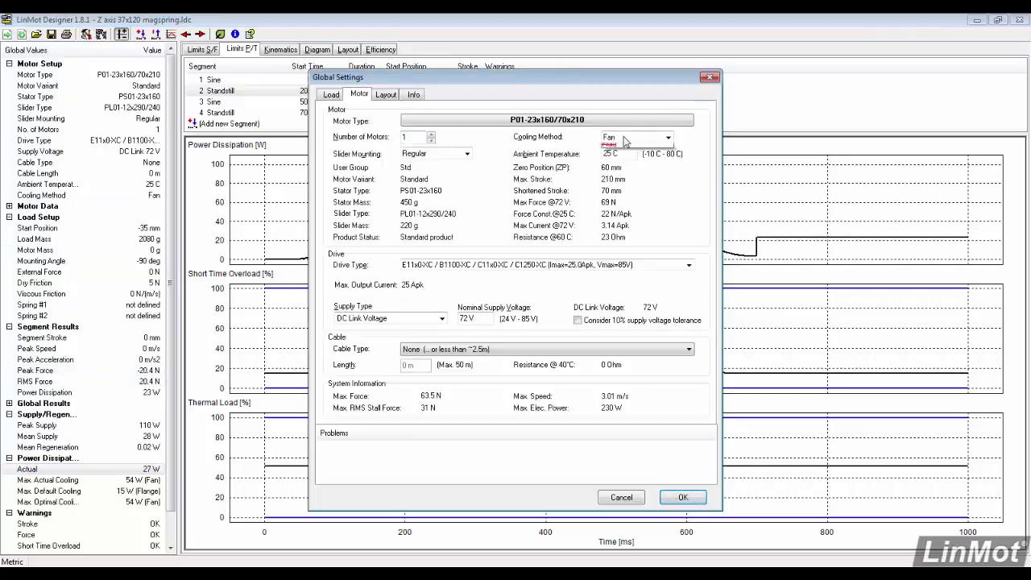
click(668, 139)
click(623, 159)
click(330, 95)
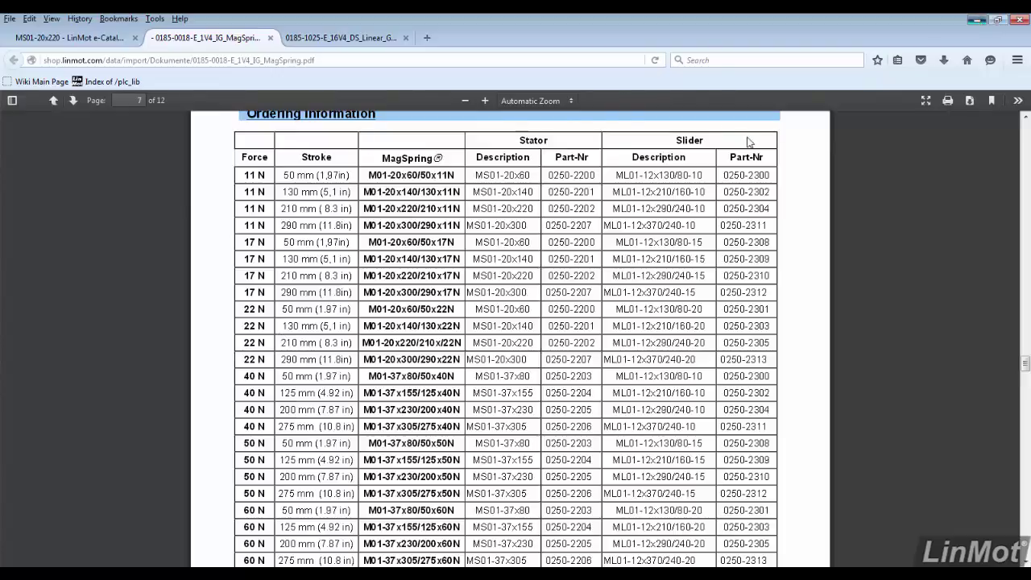
Apply a -22 N external force, cutting standstill peak force to 1.6 N and dissipation to 4.3 W
click(977, 19)
click(462, 170)
drag(462, 170, 387, 183)
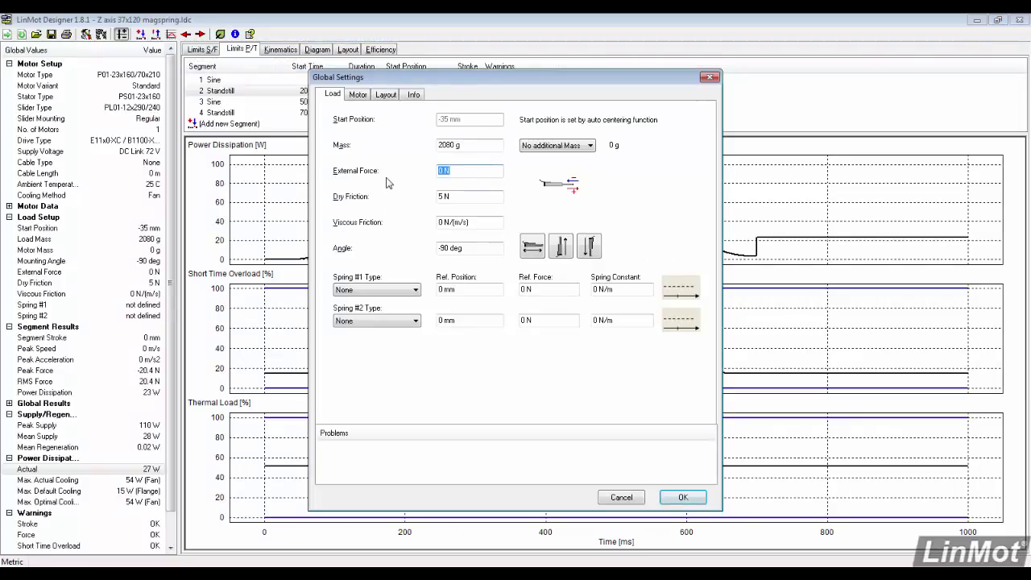
text(-22)
click(682, 497)
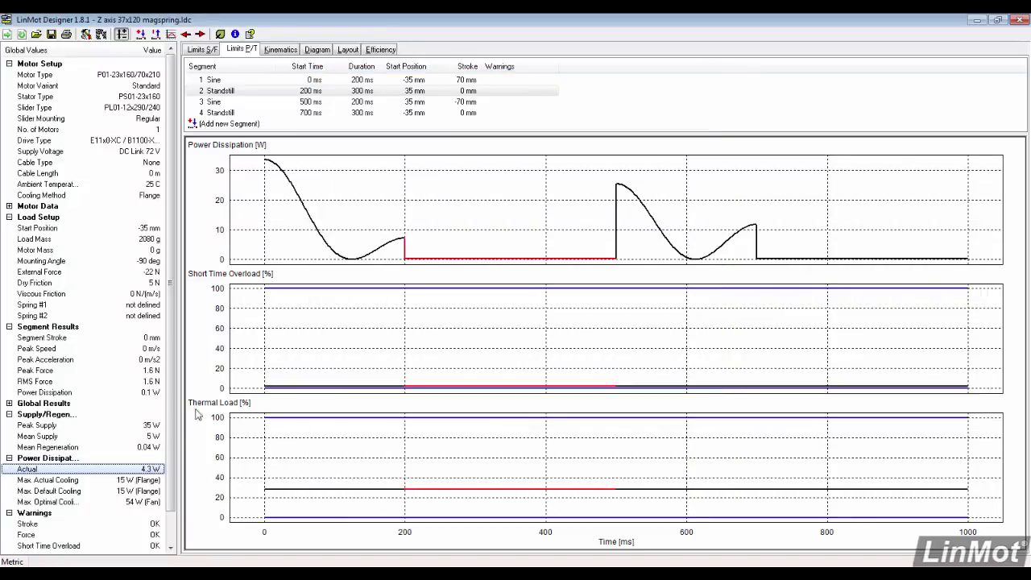
Show the stroke and motor force charts on Limits S/F and review the Global Values list
click(199, 51)
scroll(173, 271, down, 1)
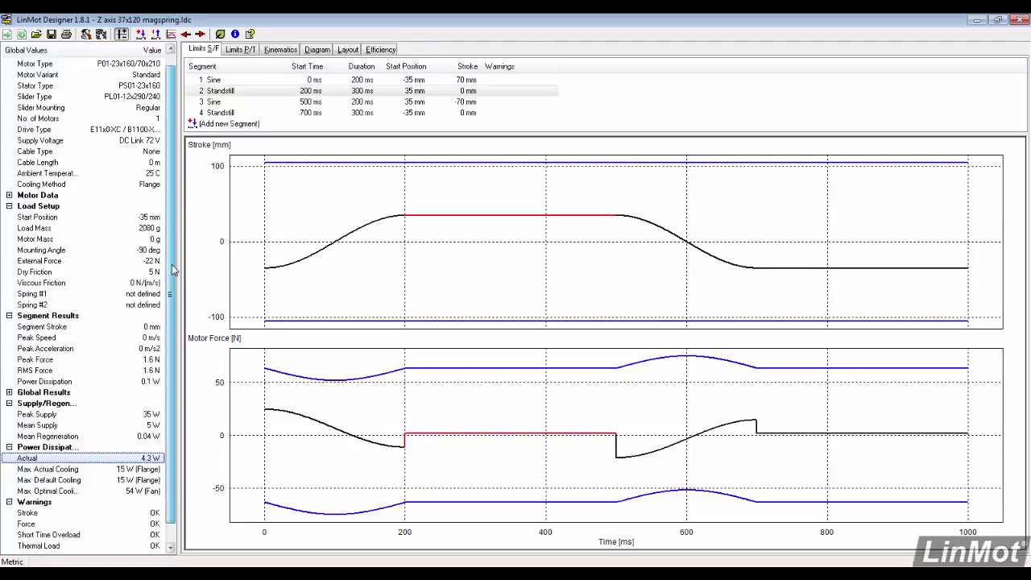
scroll(173, 271, down, 2)
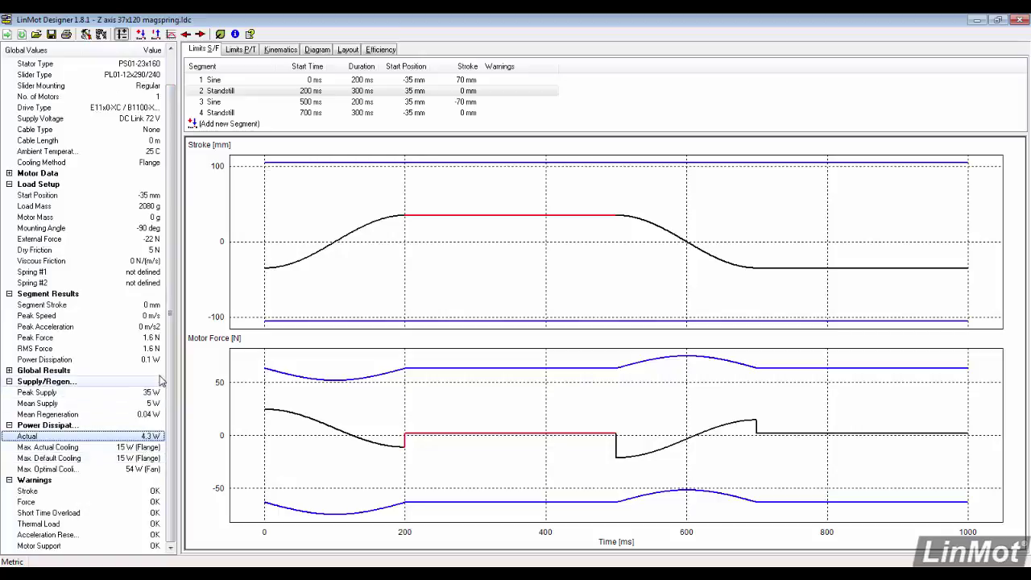
scroll(172, 317, up, 1)
scroll(172, 317, up, 2)
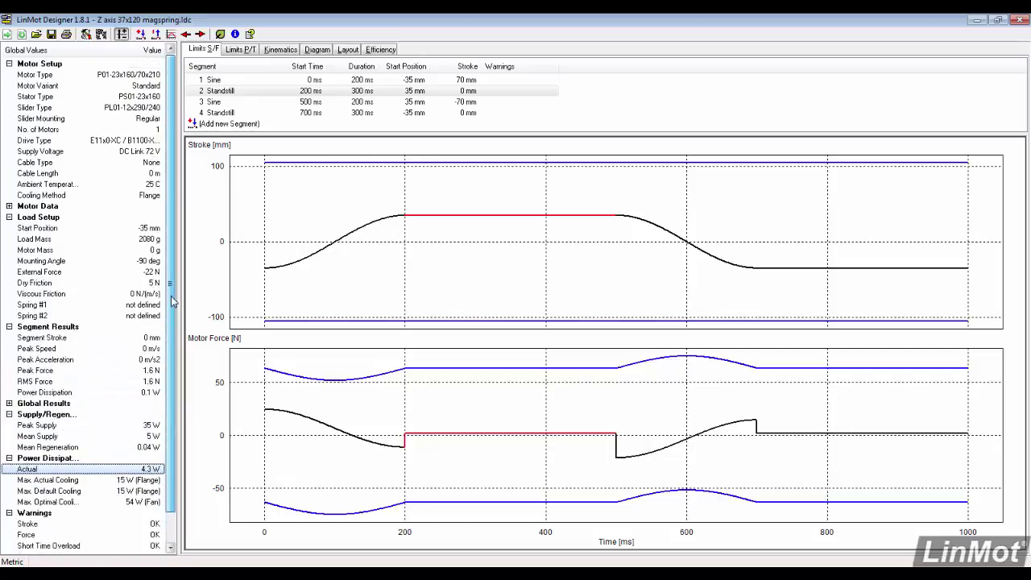
Check the motor settings in Global Settings, then close them so the design recalculates
click(87, 36)
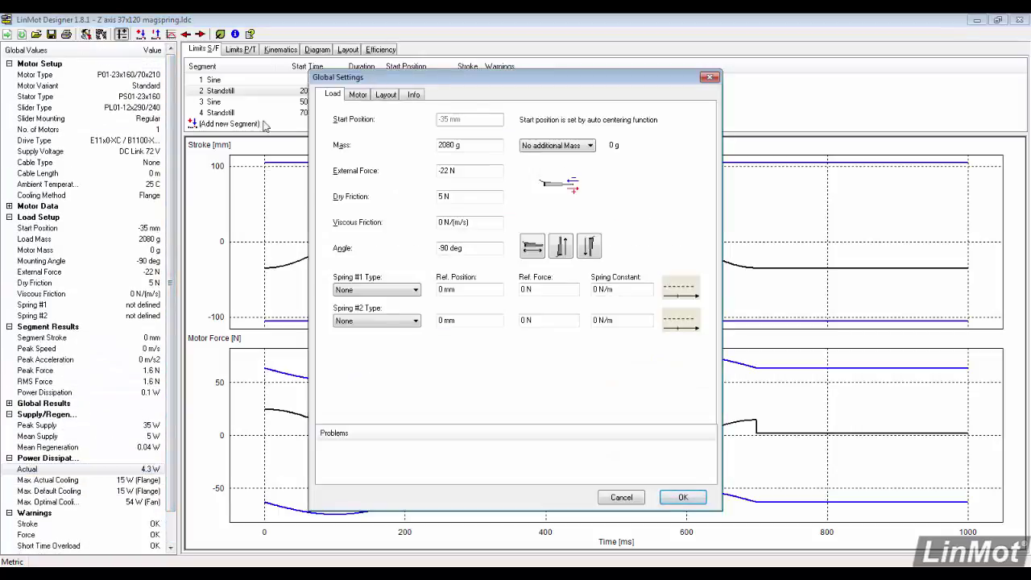
click(352, 97)
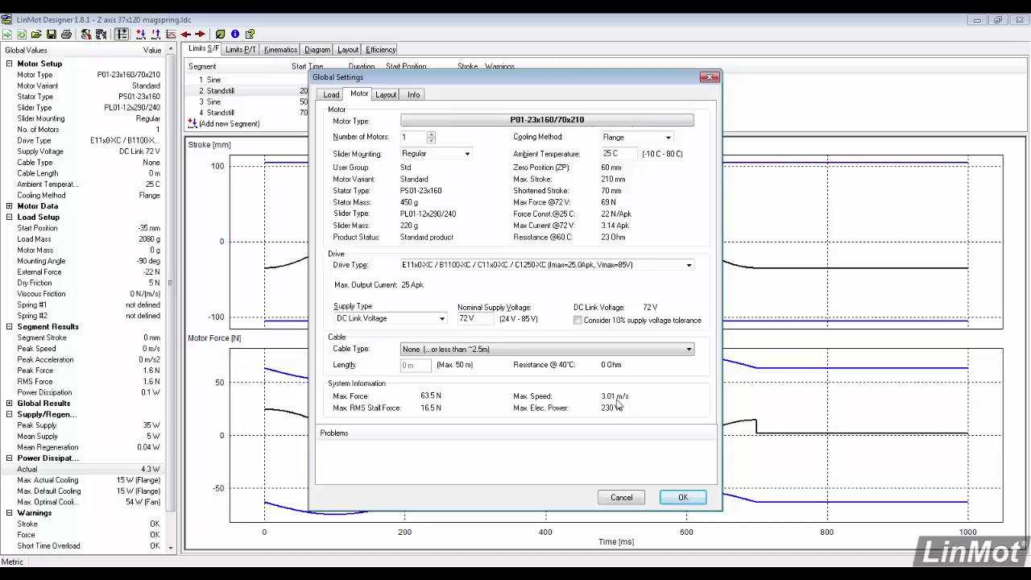
click(683, 500)
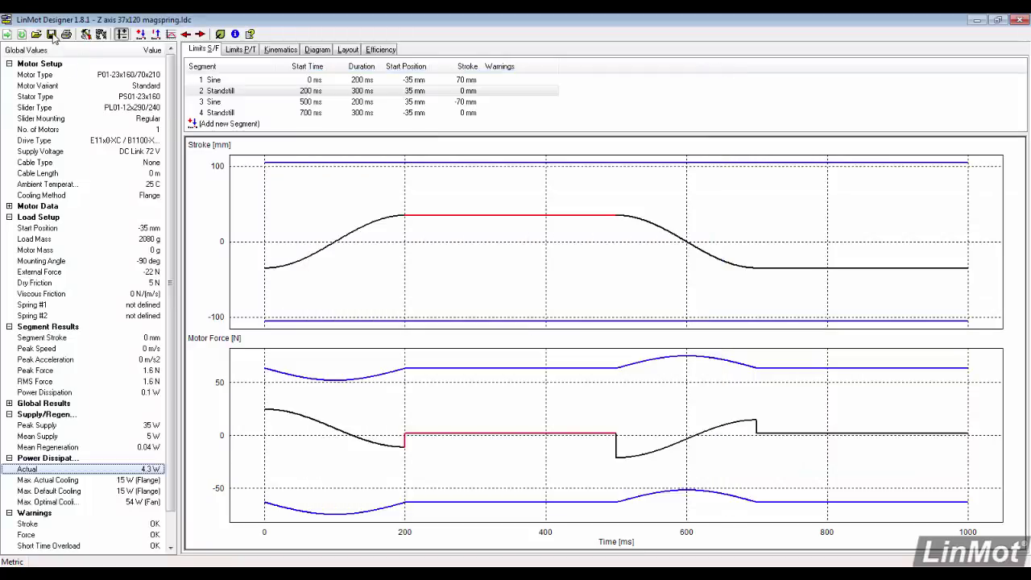
Start a Save As on the Desktop with the 'Z axis 37x120.ldc' name selected for replacement
click(51, 34)
click(705, 312)
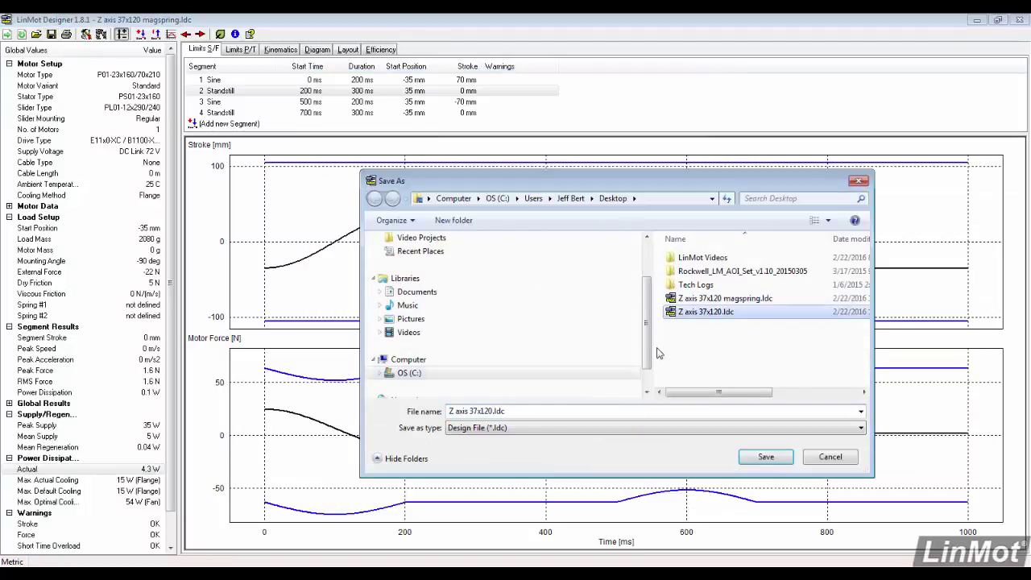
click(493, 412)
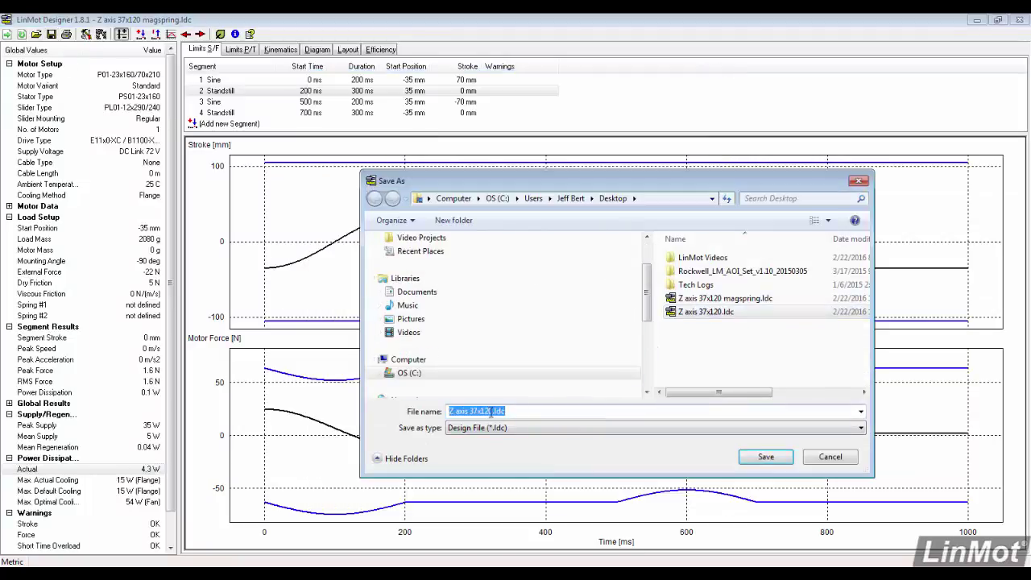